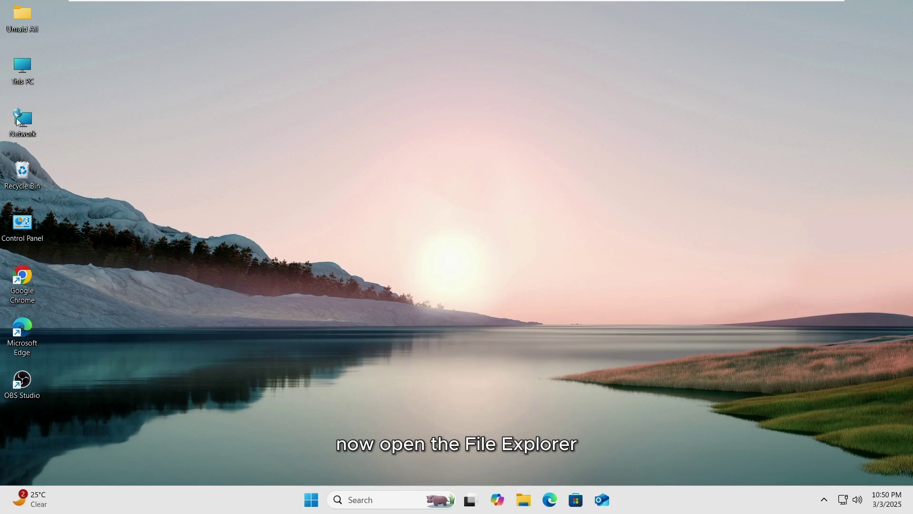
Step: Open New Volume (D:) from This PC in a maximized window
double_click(33, 63)
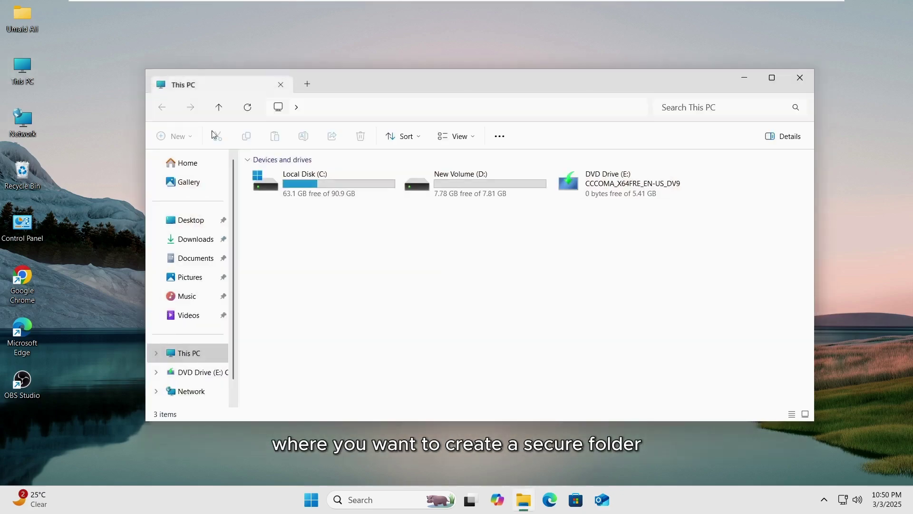
double_click(491, 184)
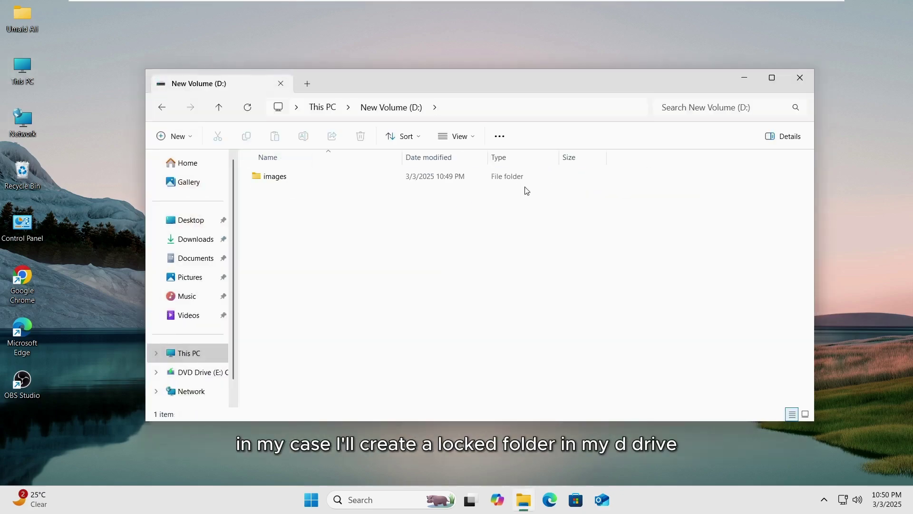
left_click(770, 78)
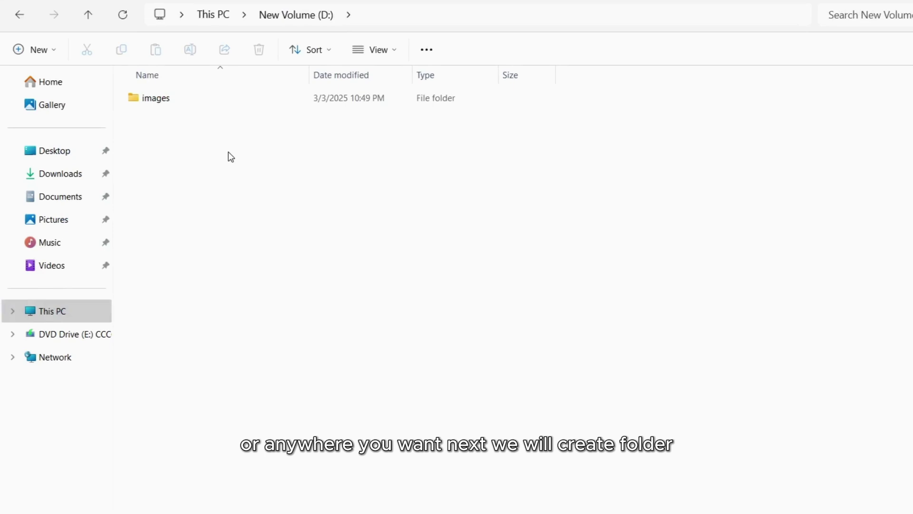
Step: Create a new folder named 'Protected images' on the D drive
right_click(228, 153)
mouse_move(269, 265)
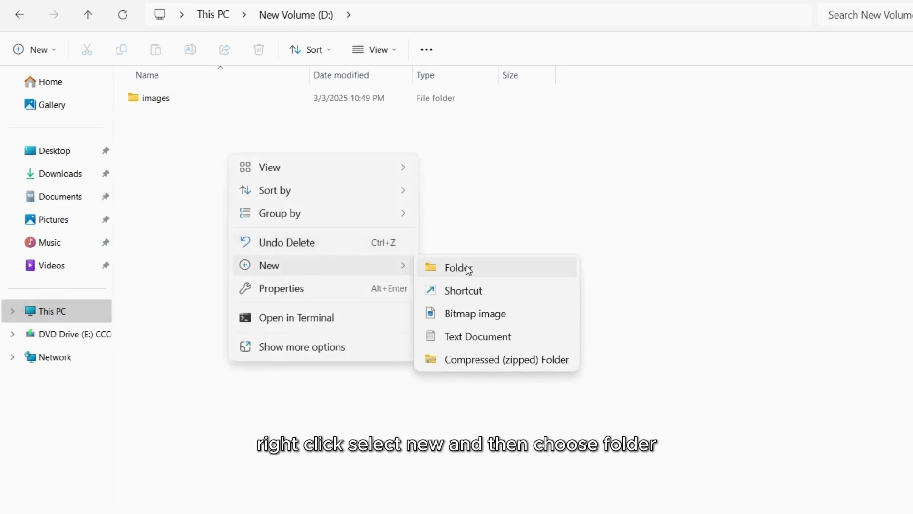
left_click(468, 269)
type("Prote")
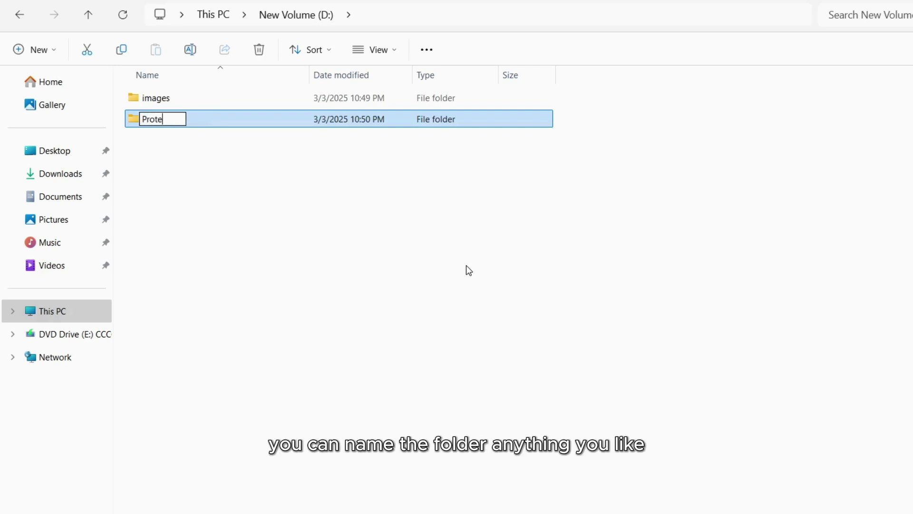
type("cted images")
key("Return")
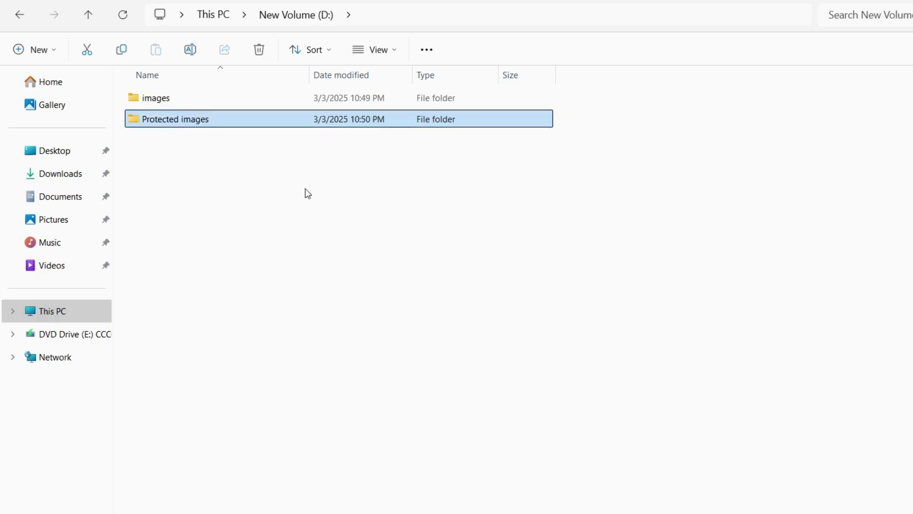
Step: Copy the three pictures from the images folder
double_click(172, 102)
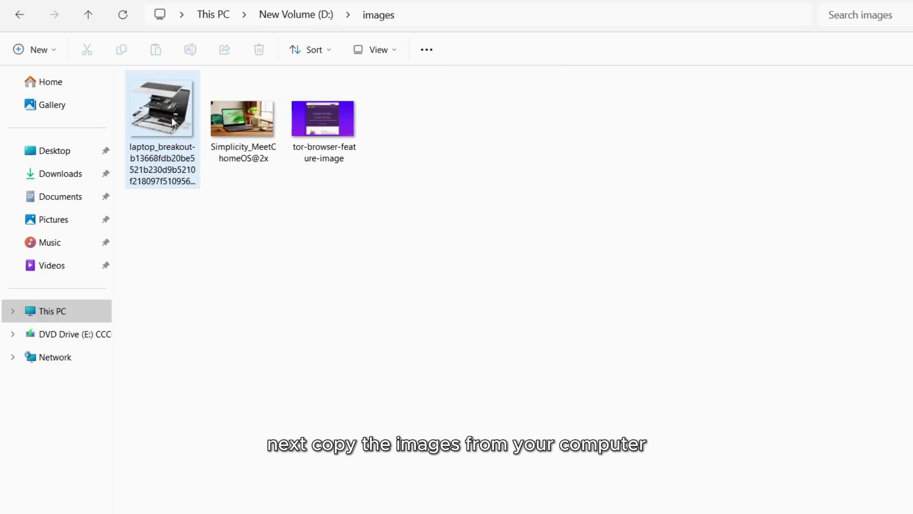
left_click_drag(380, 201, 172, 154)
right_click(171, 154)
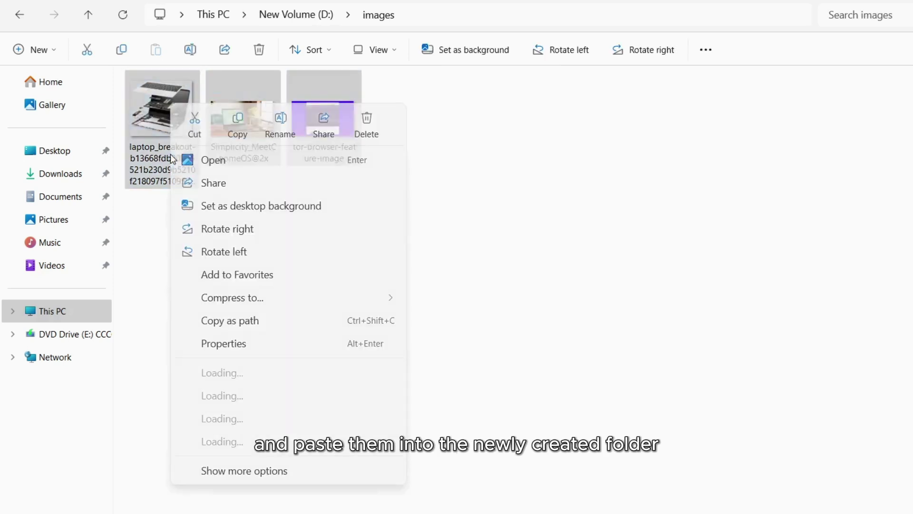
left_click(237, 125)
Step: Paste the three pictures into the Protected images folder
key("alt+Up")
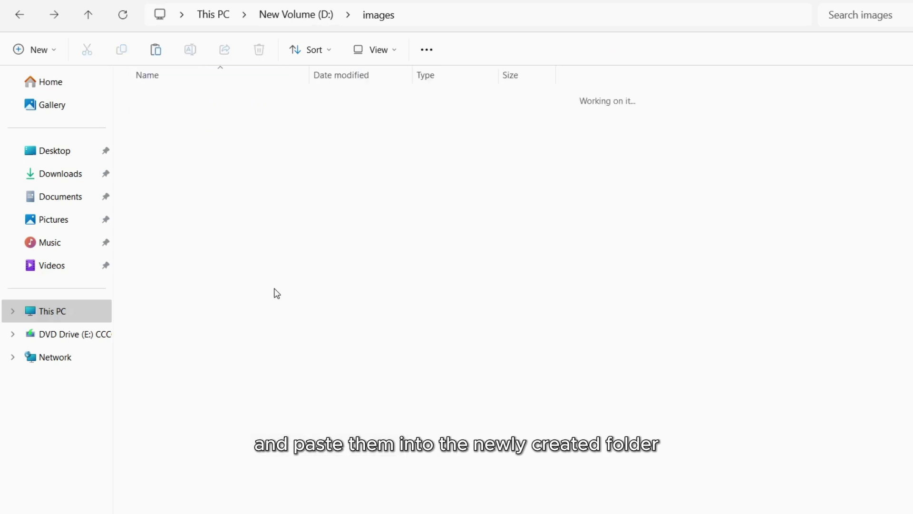
double_click(178, 118)
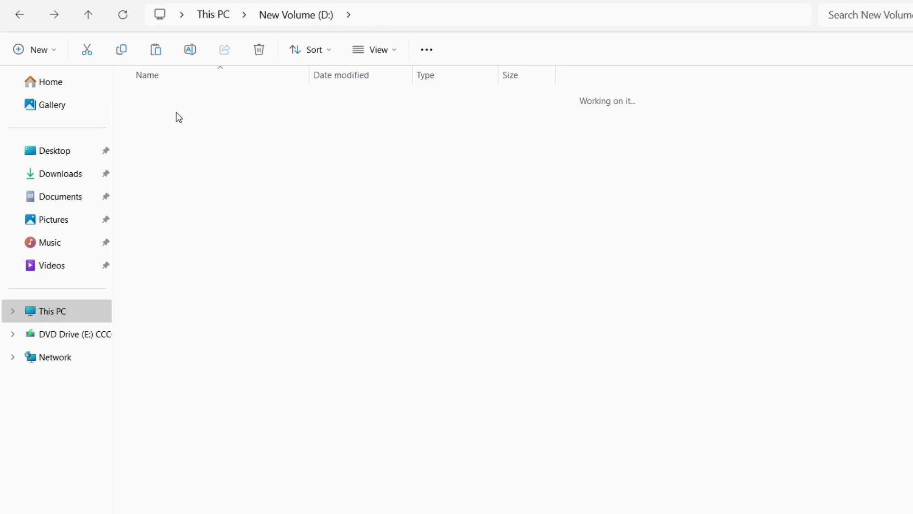
right_click(283, 196)
left_click(302, 212)
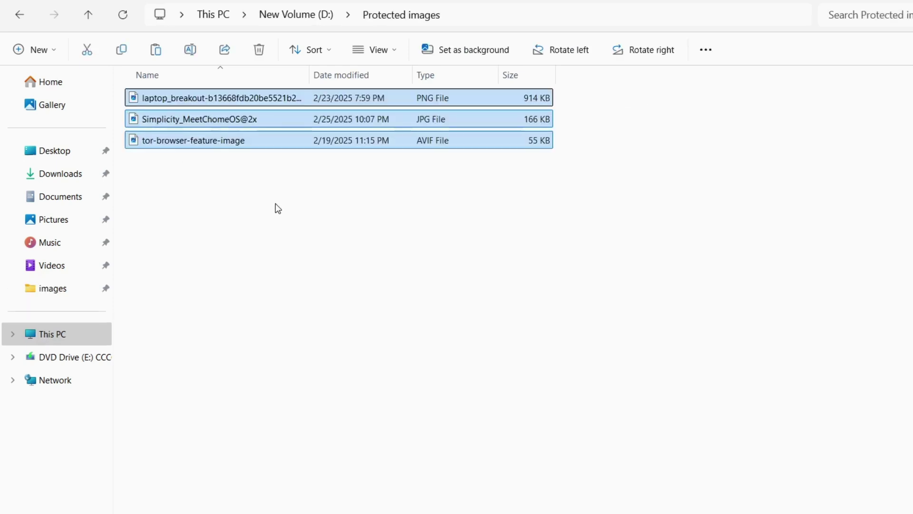
Step: Show the Protected images folder in Medium icons view
left_click(283, 211)
right_click(284, 211)
mouse_move(325, 263)
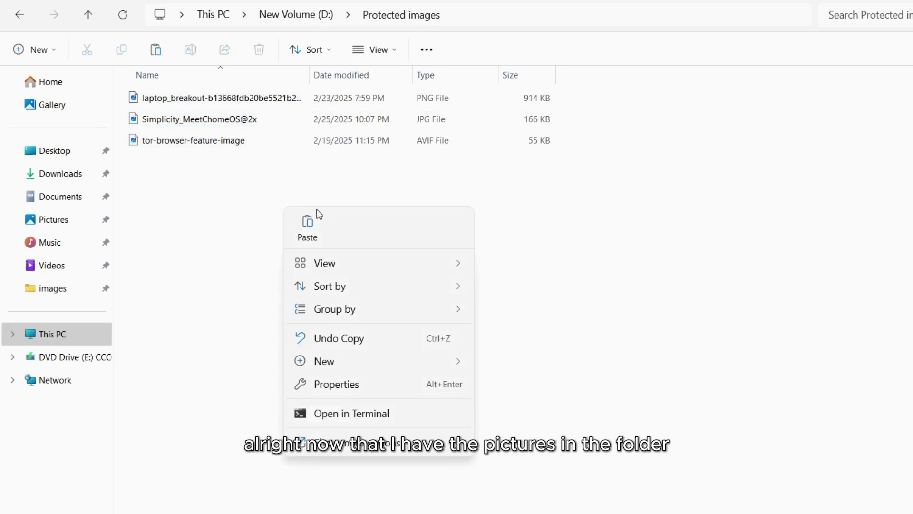
left_click(501, 319)
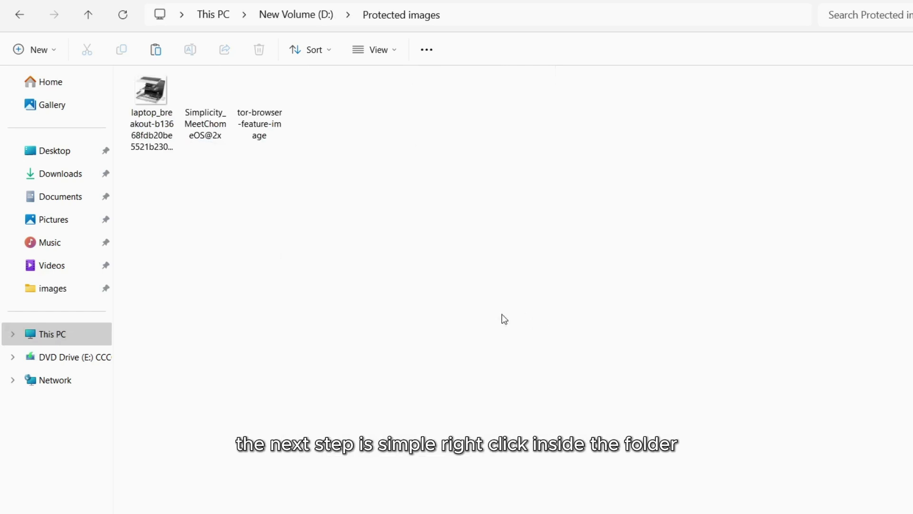
Step: Create a new text document with the default name in Protected images
right_click(256, 239)
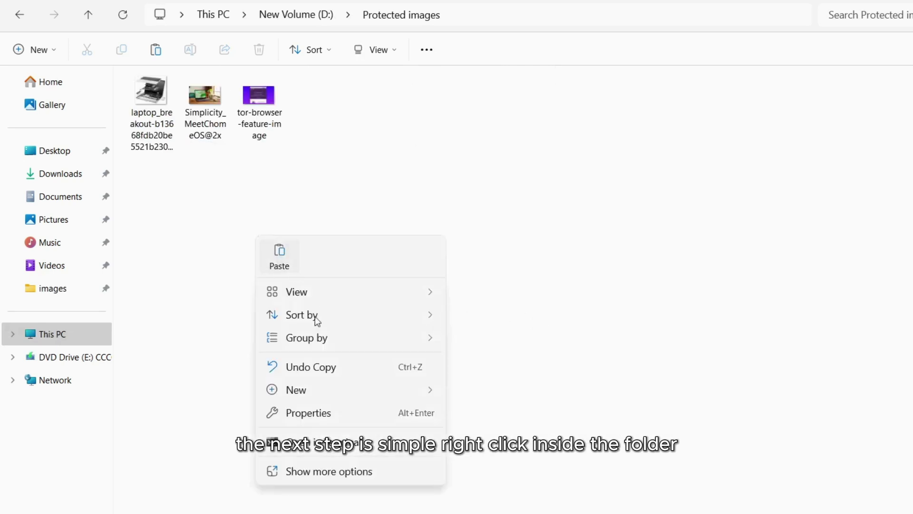
mouse_move(296, 390)
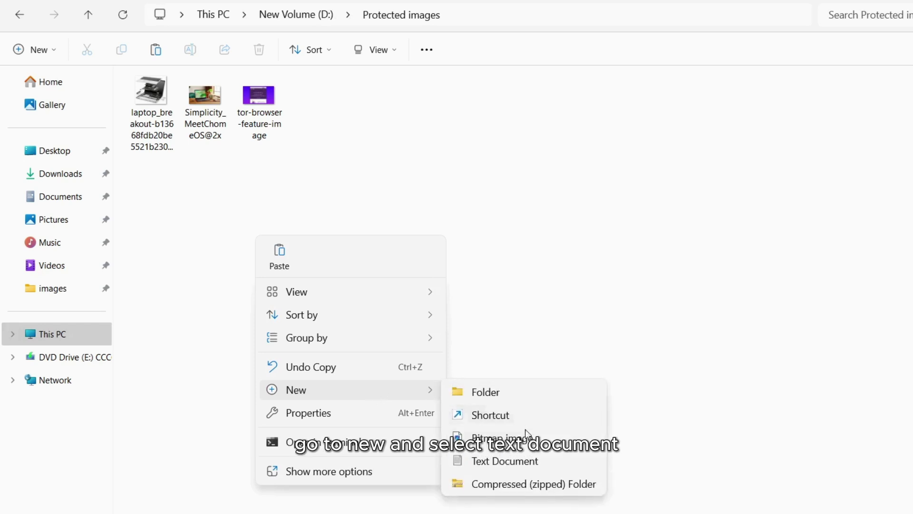
left_click(510, 470)
key("Return")
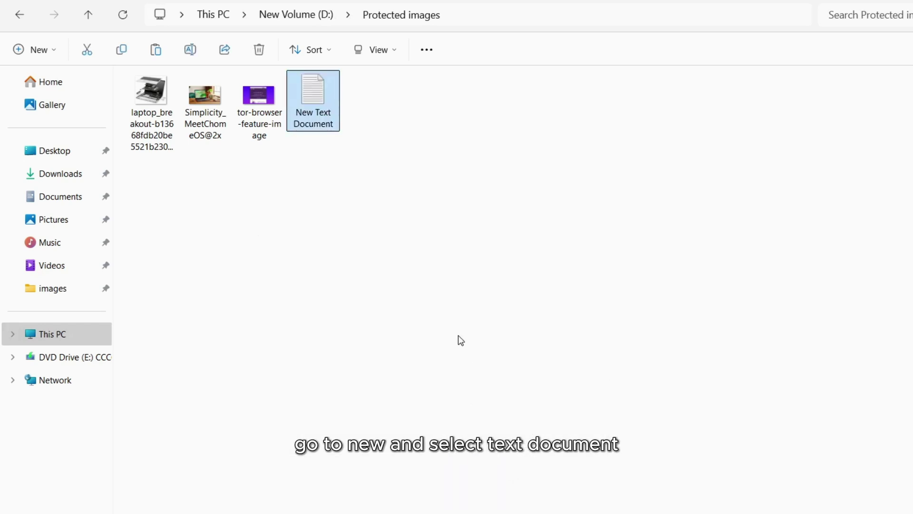
Step: Open the new text document in Notepad and dismiss the missing protect.bat error
double_click(322, 84)
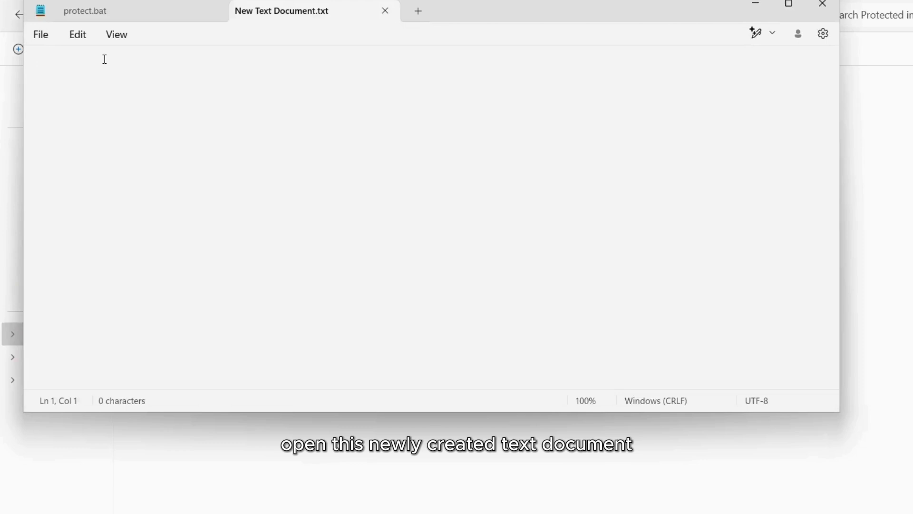
left_click(123, 17)
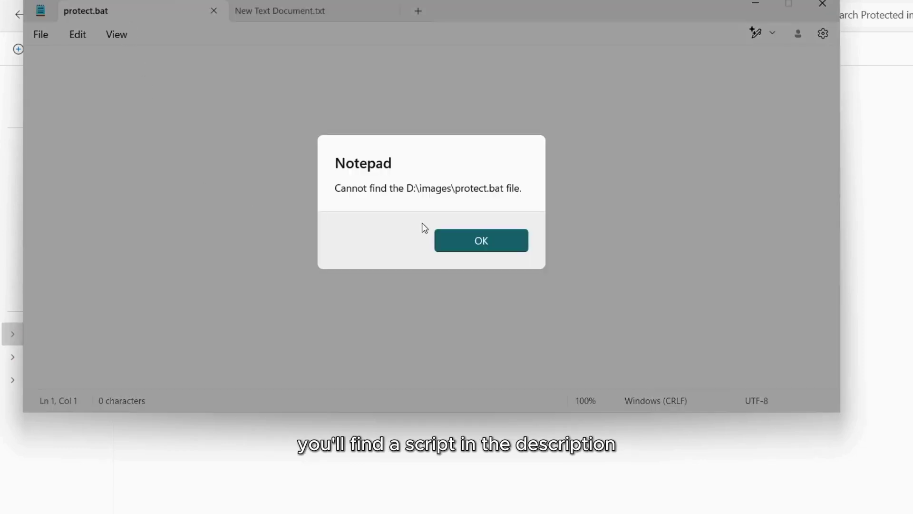
left_click(451, 242)
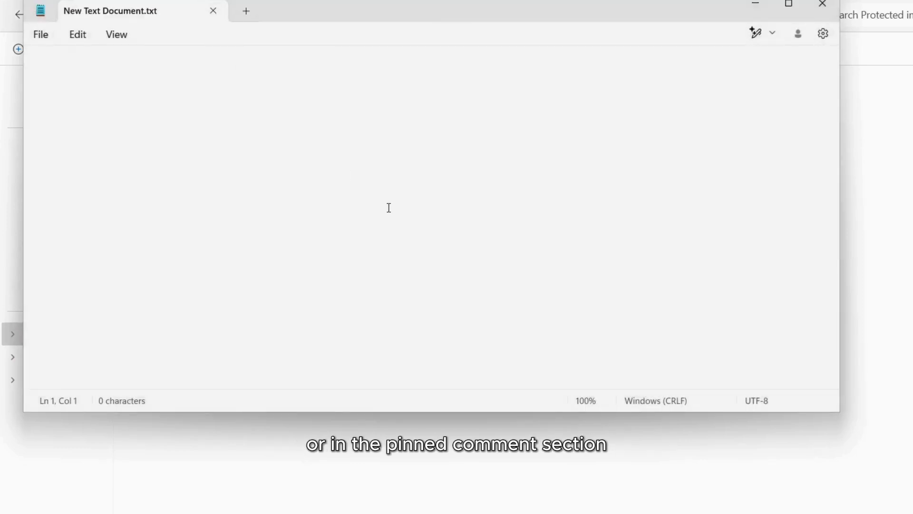
Step: Paste the locker script and delete the ENTER_YOUR_PASSWORD placeholder on line 23
left_click(202, 138)
key("ctrl+v")
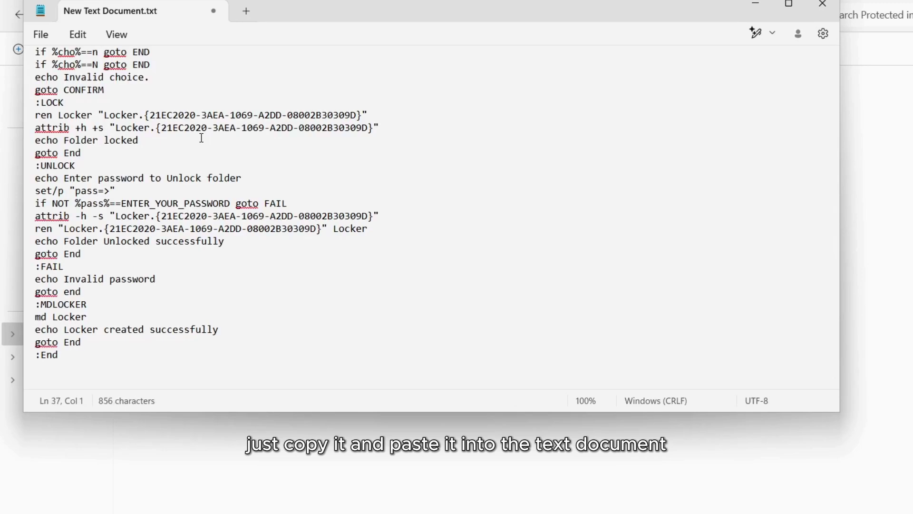
left_click_drag(274, 11, 339, 44)
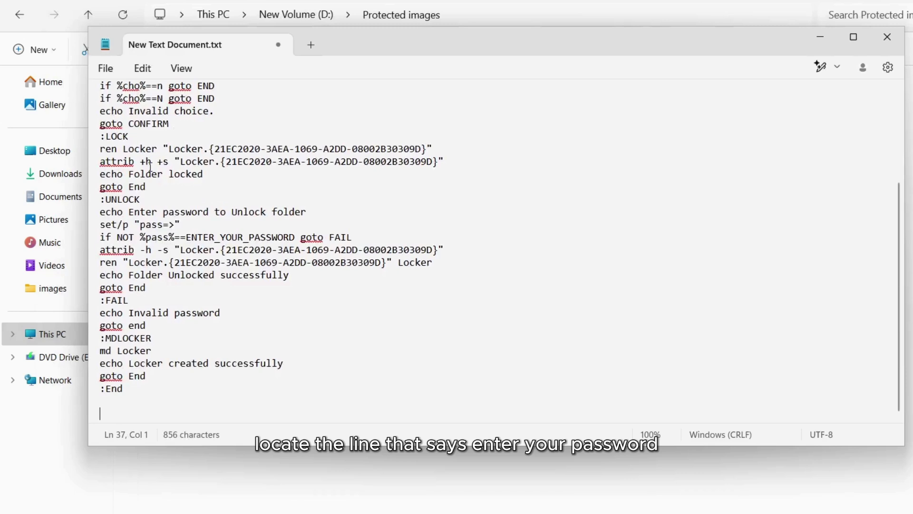
left_click(186, 238)
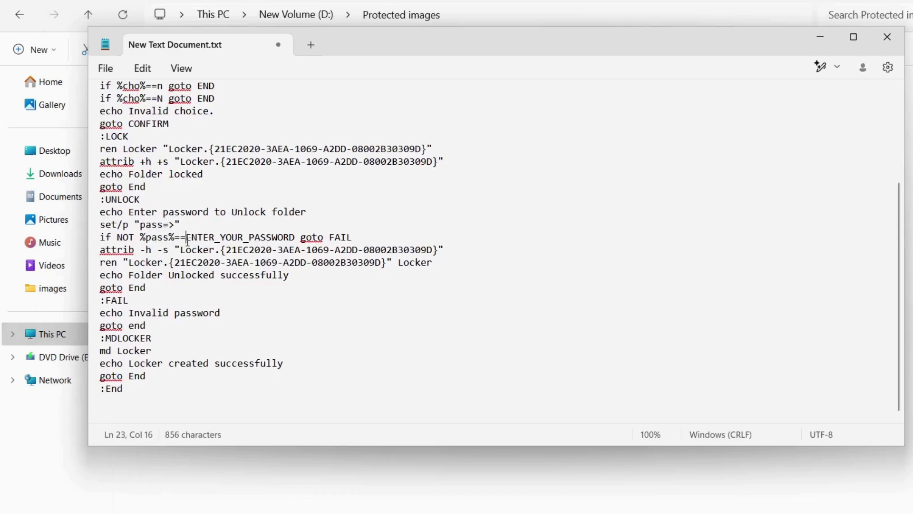
left_click_drag(188, 243, 295, 237)
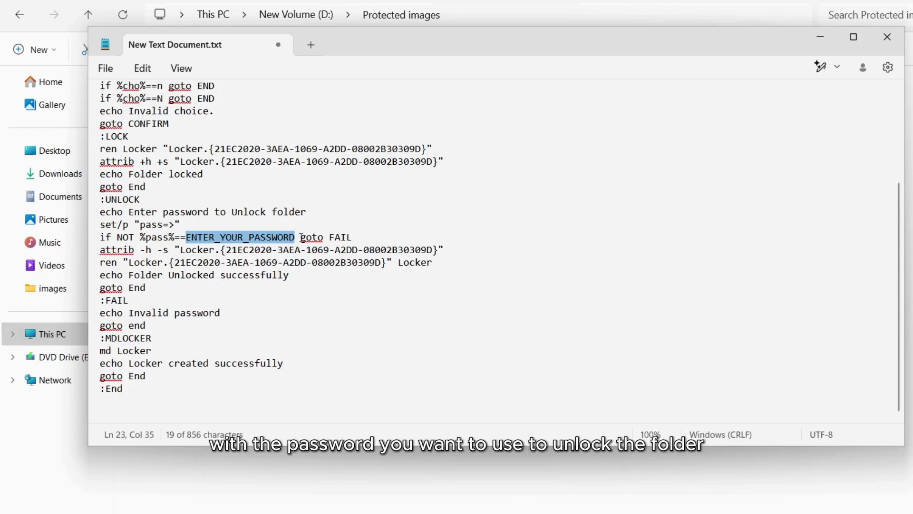
key("BackSpace")
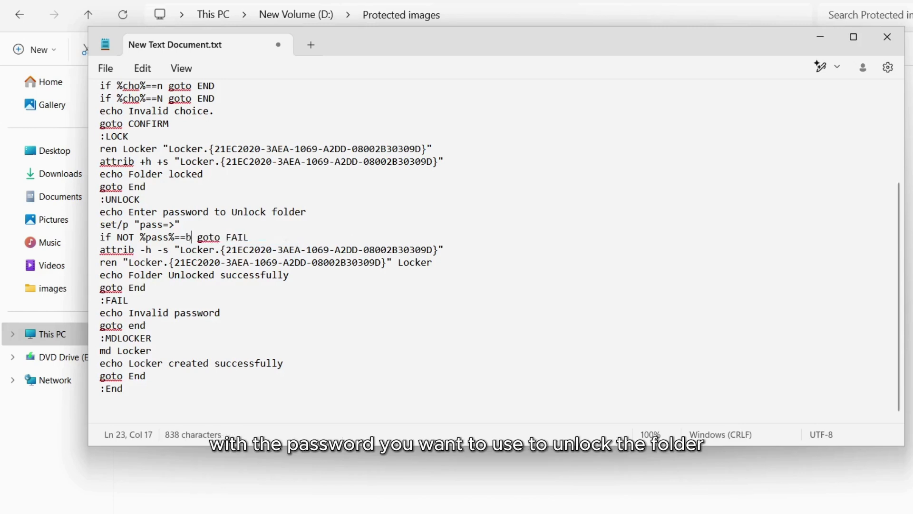
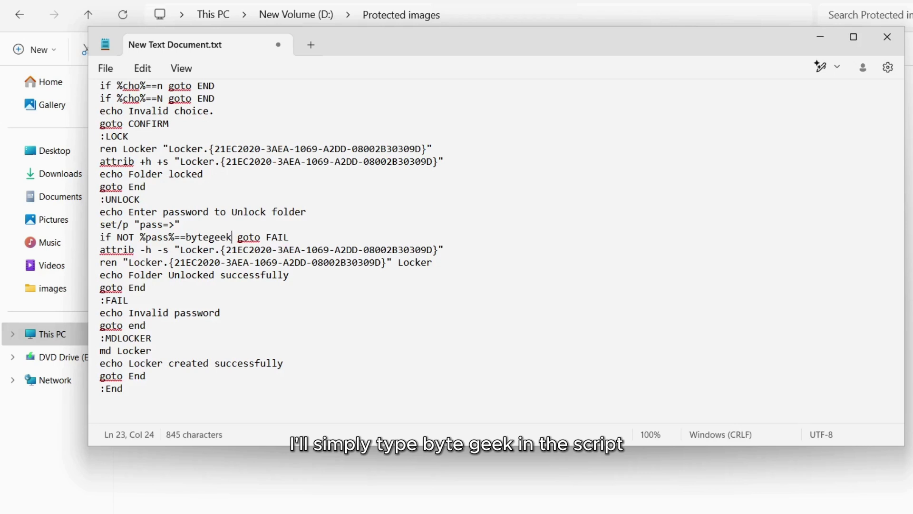
Step: Use Save As to store the script as 'lock folder.bat' in Protected images
left_click(105, 67)
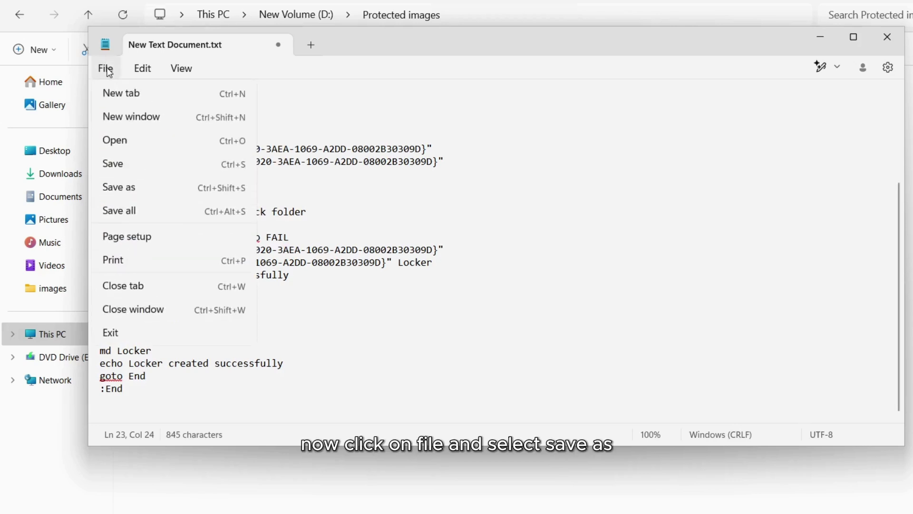
left_click(145, 187)
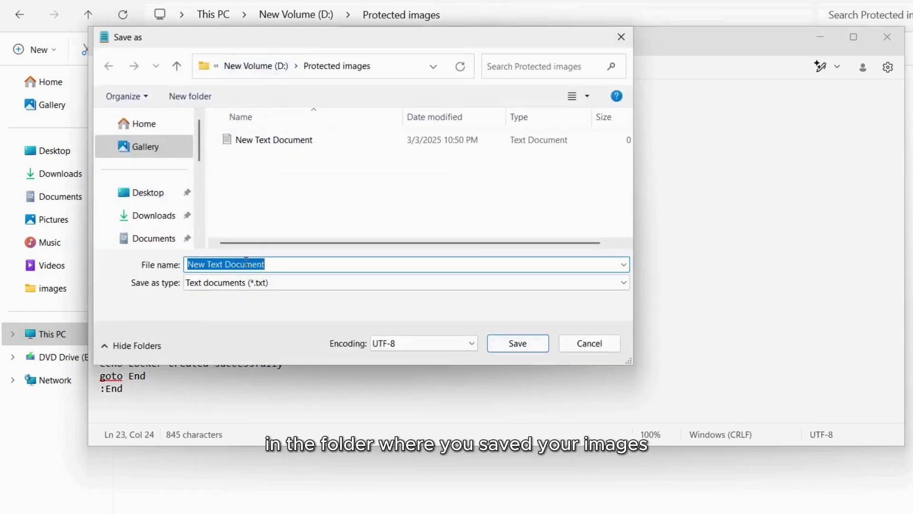
left_click(283, 264)
left_click_drag(284, 264, 189, 264)
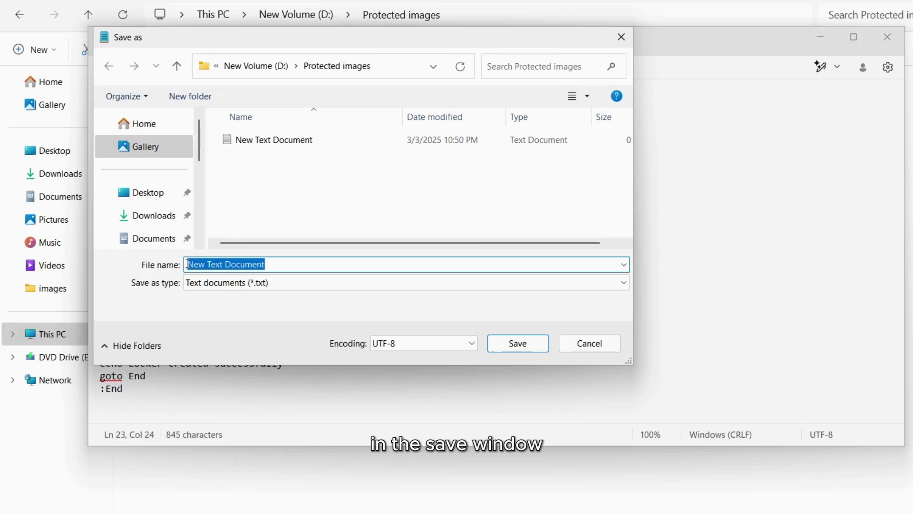
type("lock fo")
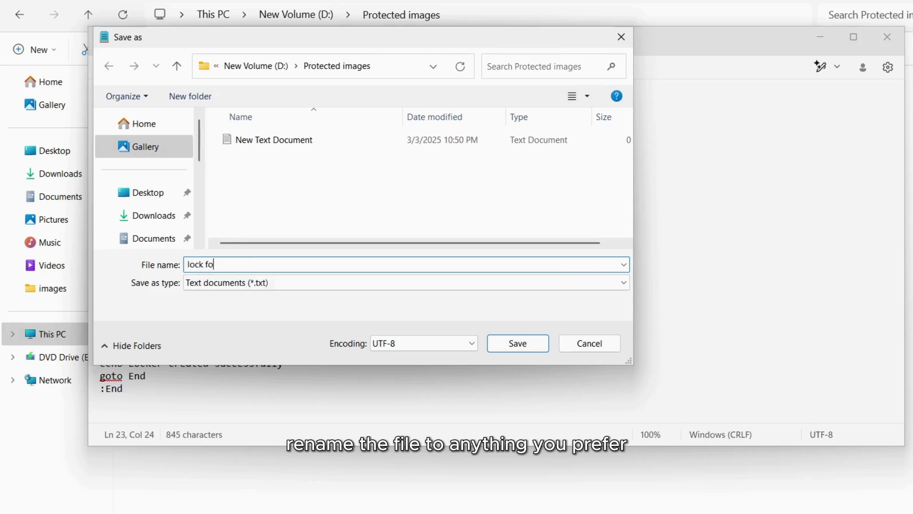
type("lder.")
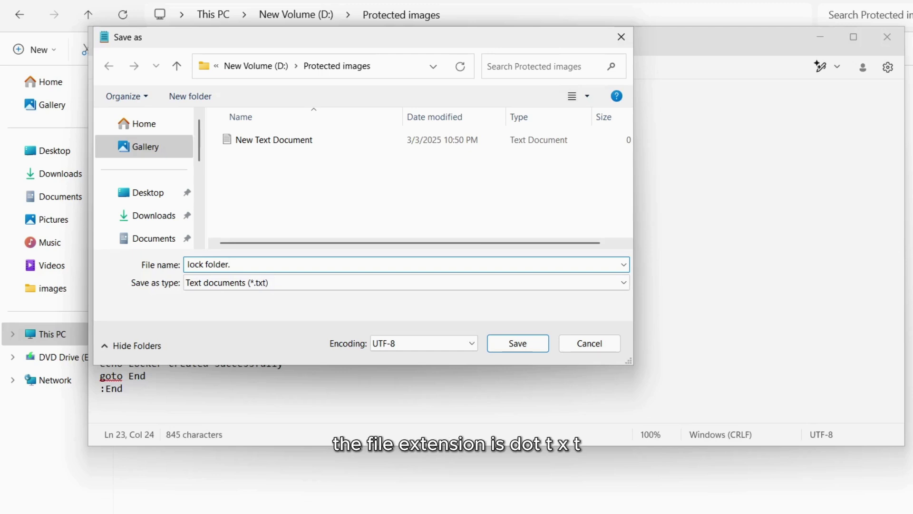
type("bat")
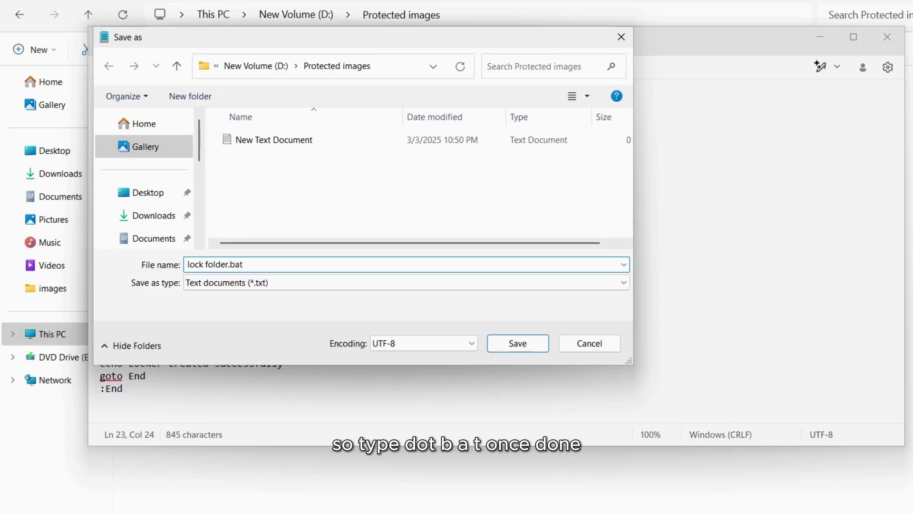
left_click(512, 348)
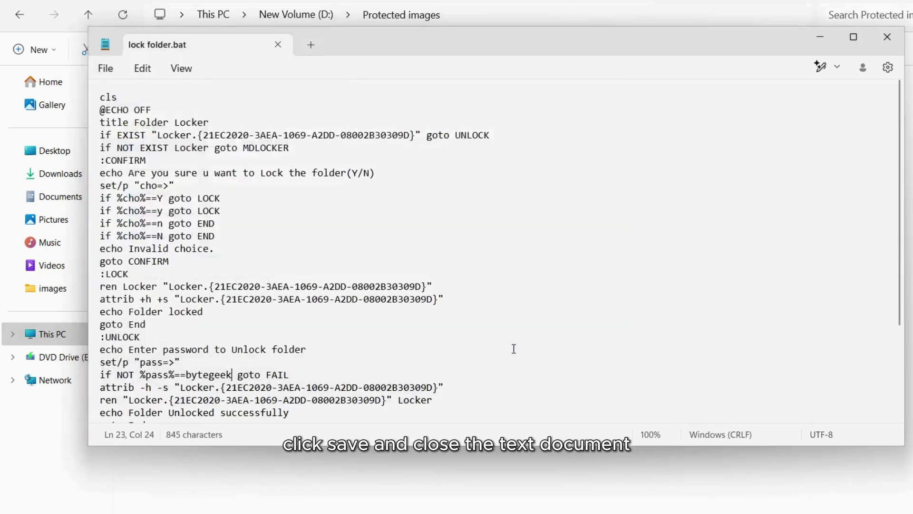
Step: Close Notepad, run lock folder.bat to generate Locker, and open the empty Locker folder
left_click(819, 36)
left_click(364, 85)
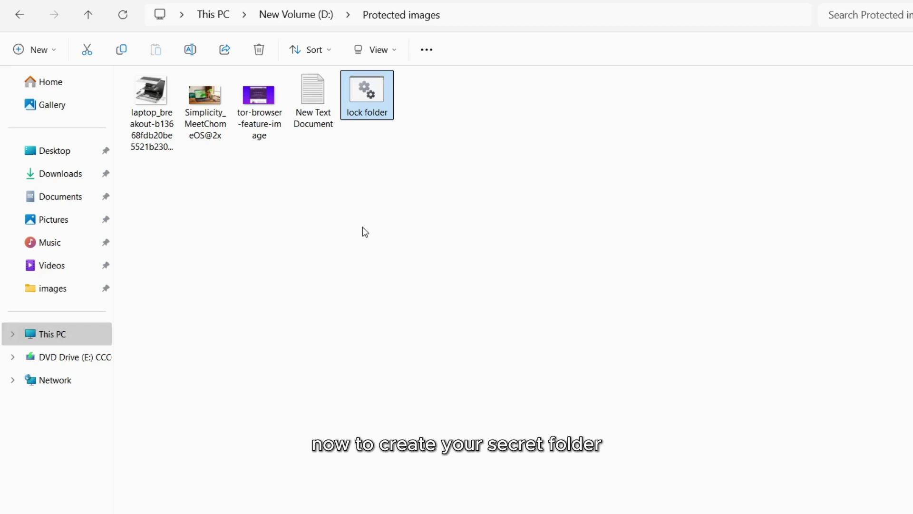
double_click(369, 97)
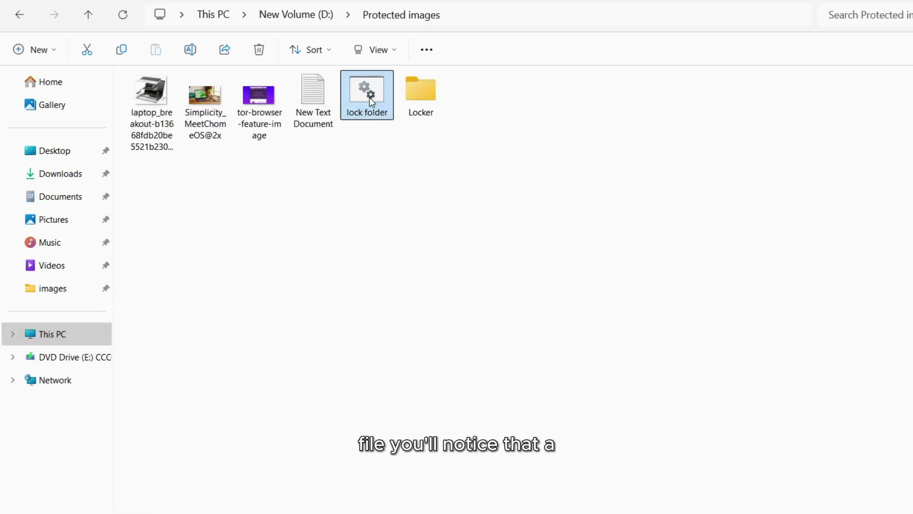
left_click(420, 105)
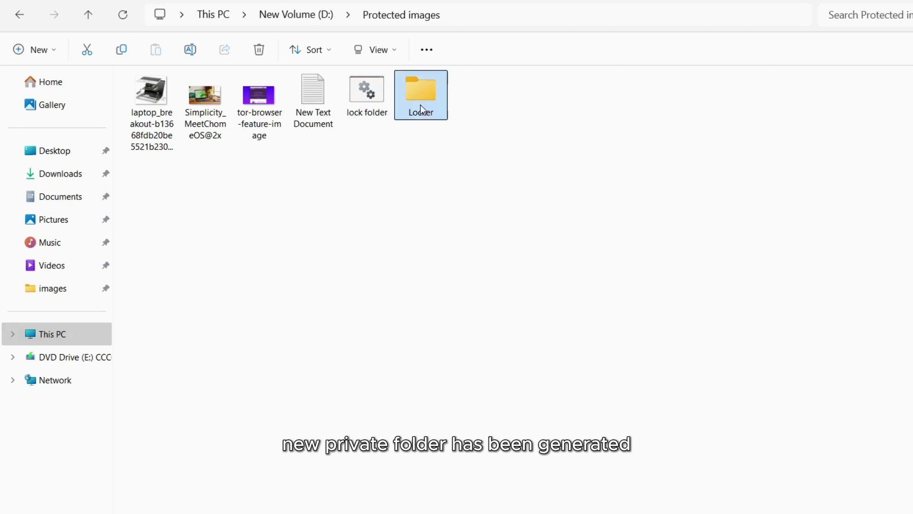
double_click(422, 97)
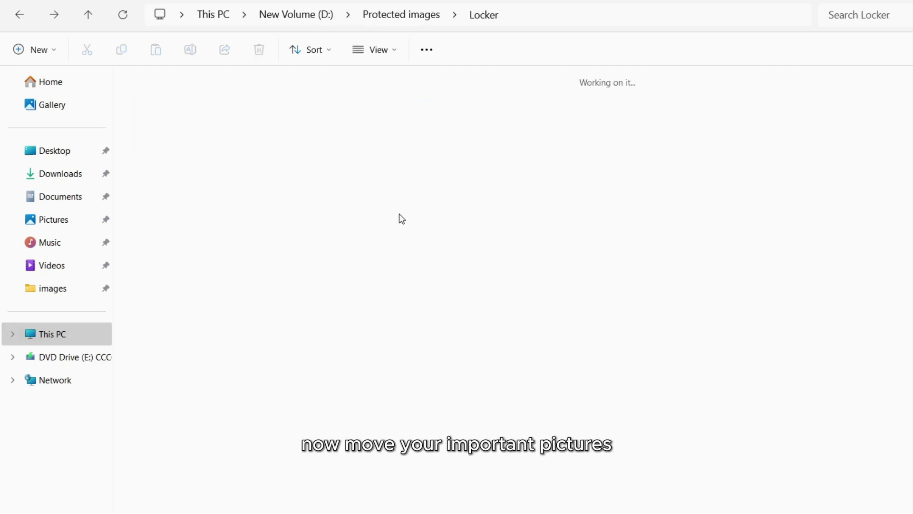
Step: Drag the laptop_breakout, Simplicity_MeetChromeOS@2x and tor-browser images into Locker
key("alt+Left")
left_click(242, 156)
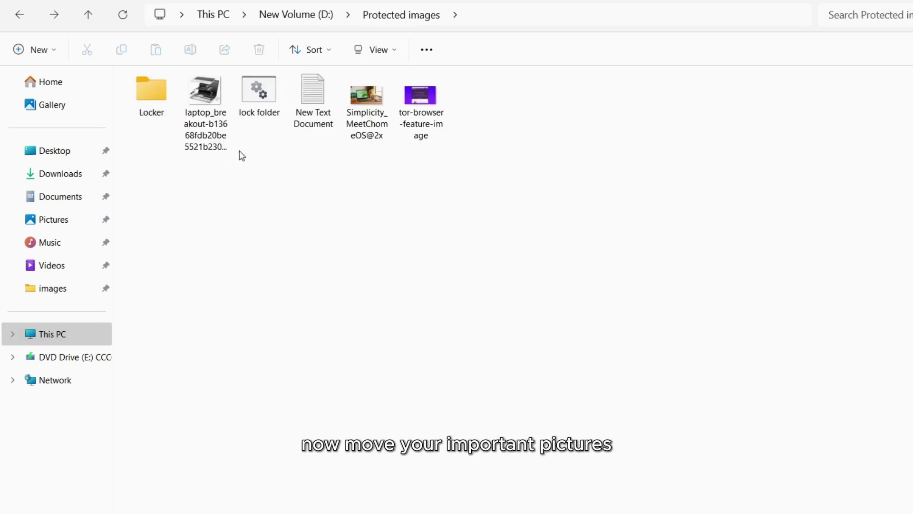
left_click(207, 109)
left_click(360, 129, "ctrl")
left_click(426, 107, "ctrl")
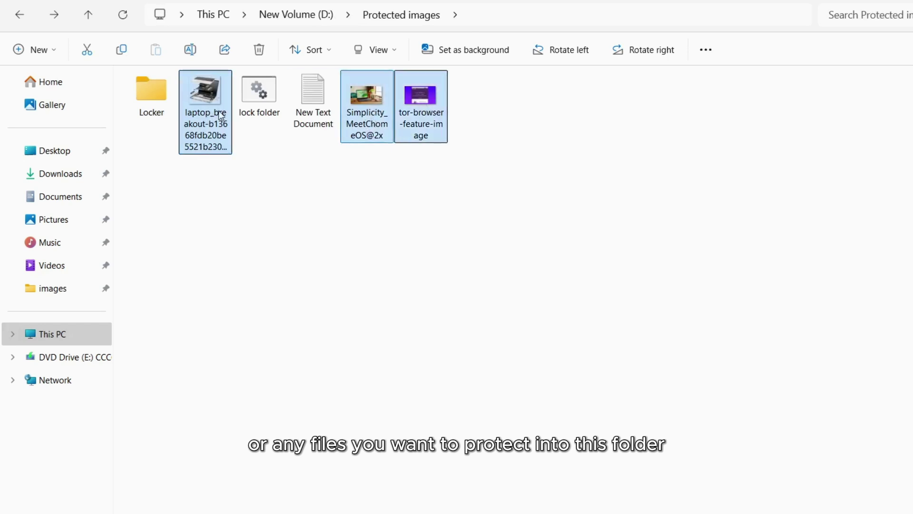
left_click_drag(217, 112, 158, 100)
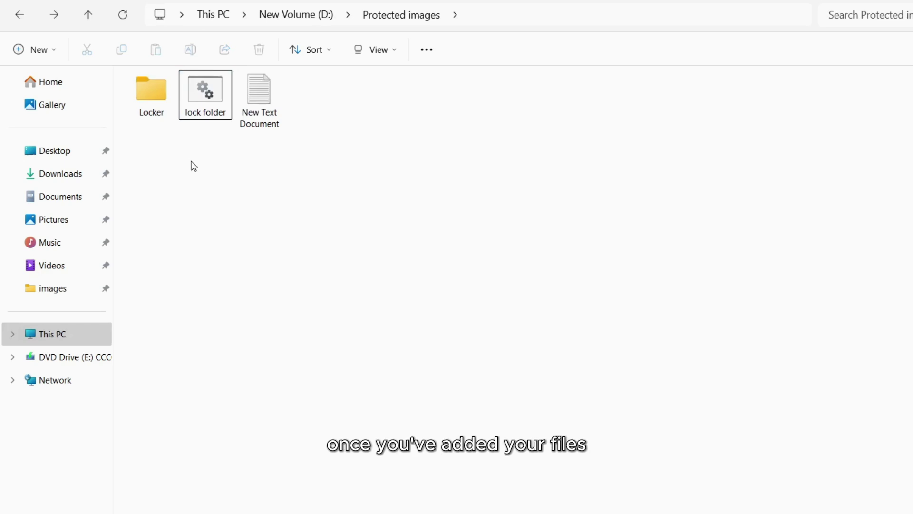
Step: Run lock folder.bat and answer y to hide the Locker folder
double_click(211, 100)
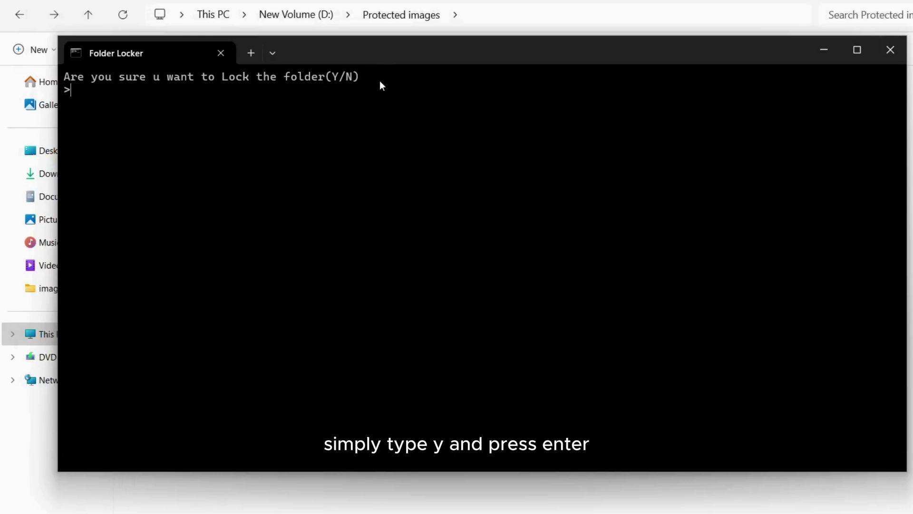
type("y")
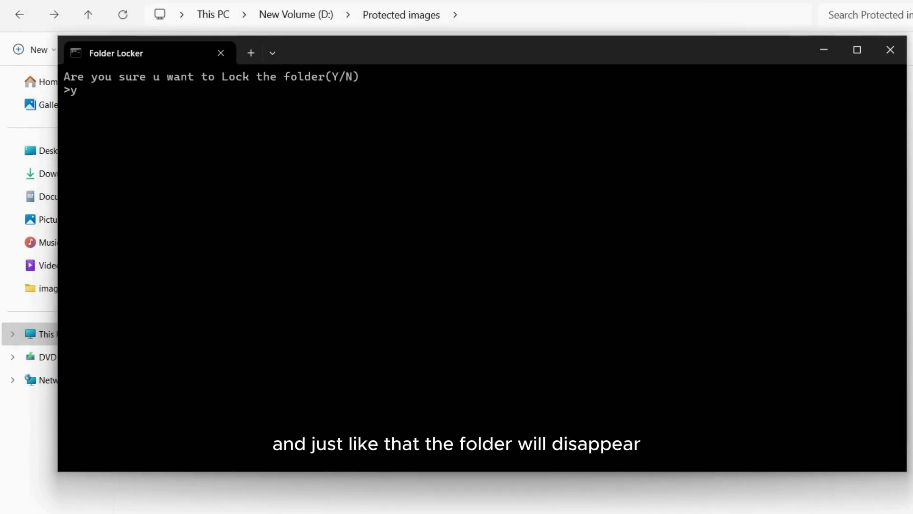
key("Return")
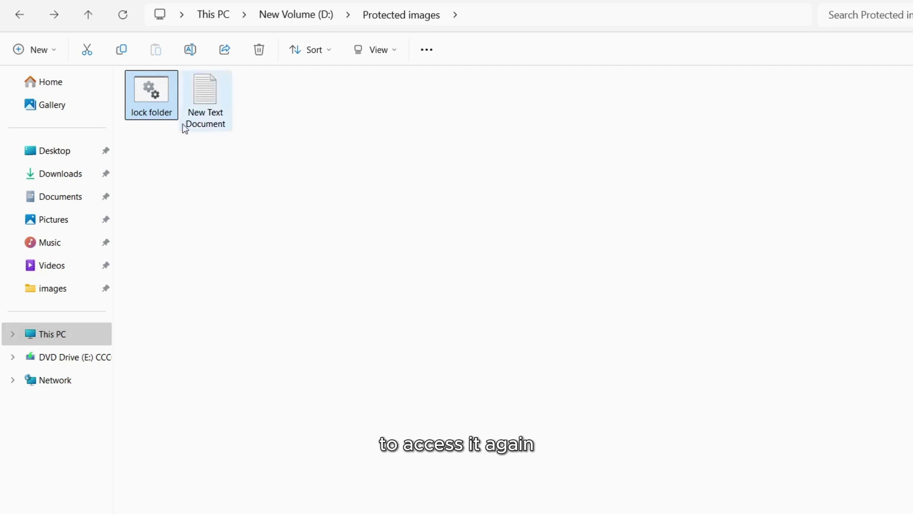
double_click(146, 98)
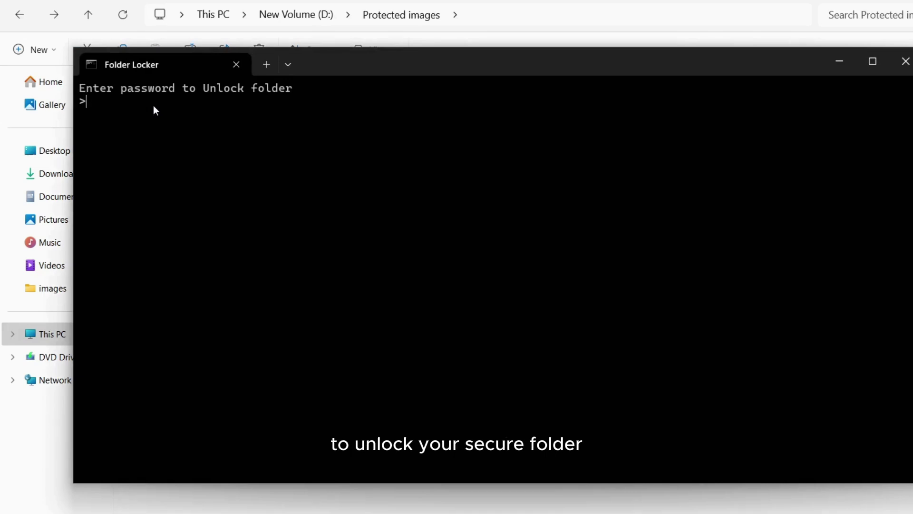
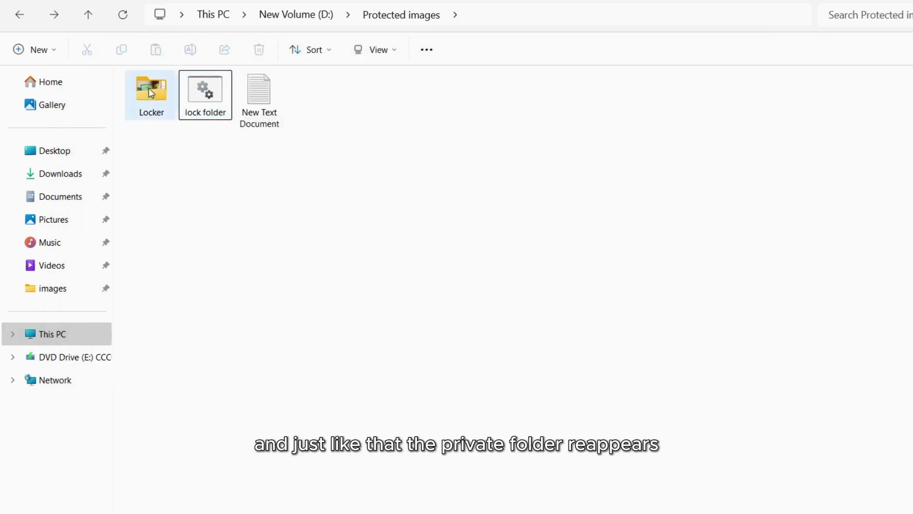
double_click(151, 92)
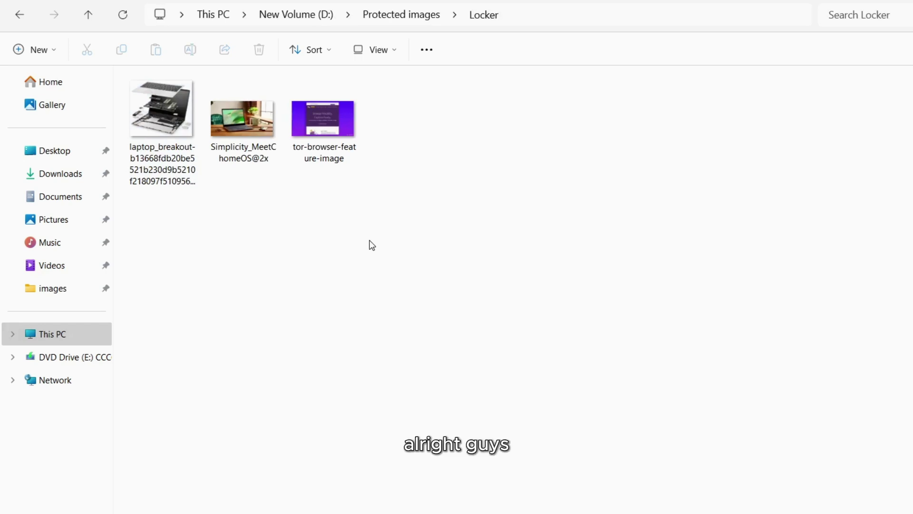
key("alt+Left")
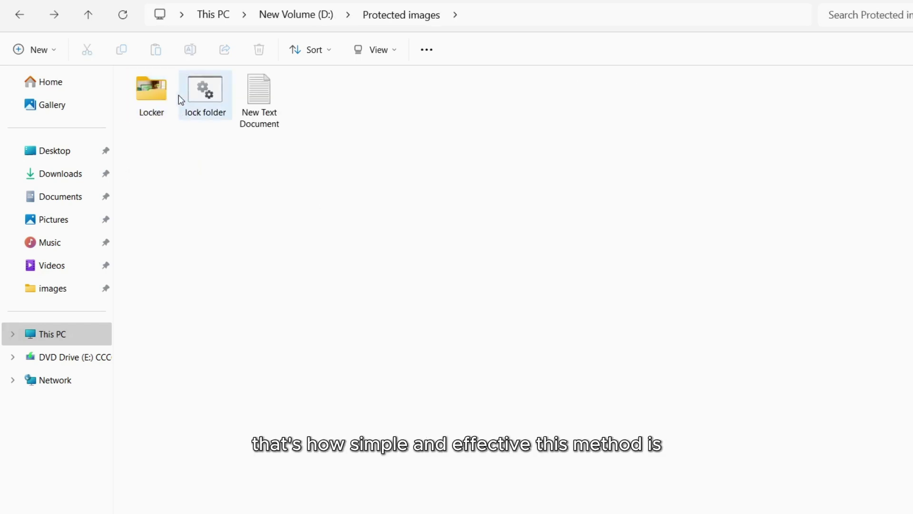
Step: Rerun lock folder.bat and answer y to hide Locker as Locker.{21EC2020-…}
double_click(190, 91)
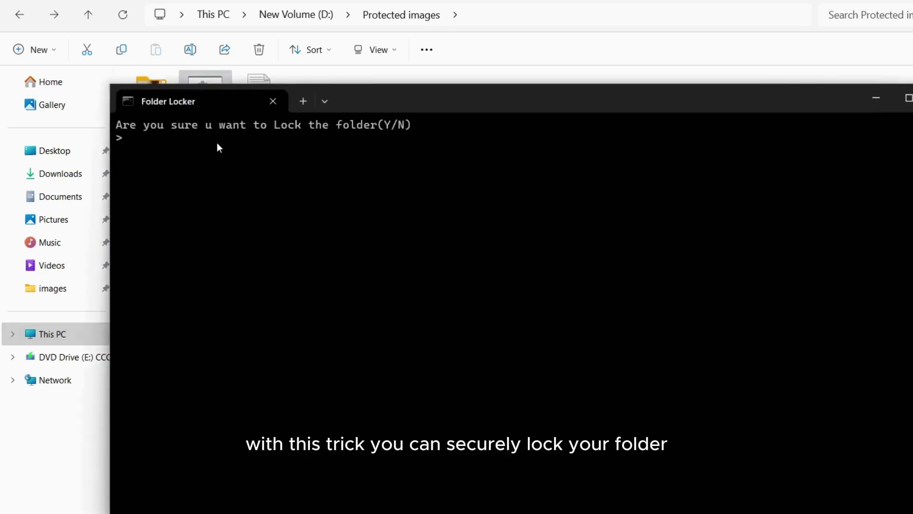
type("y")
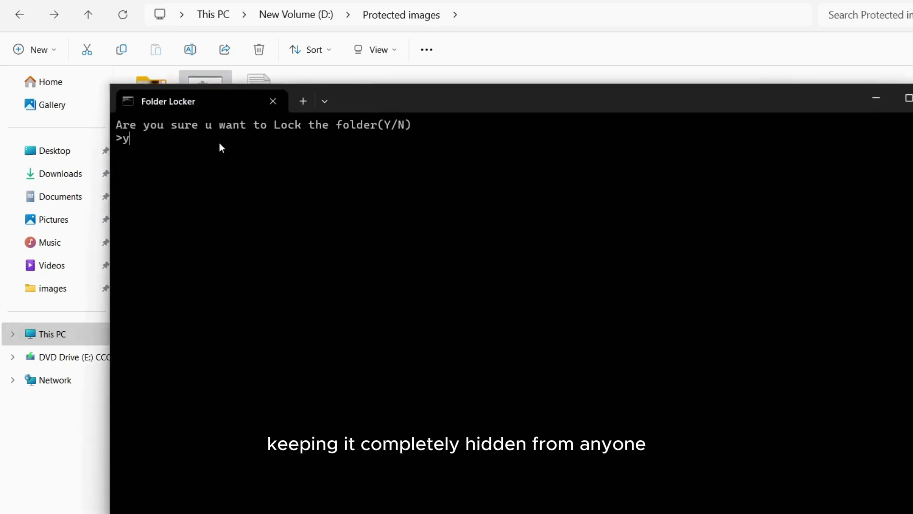
key("Return")
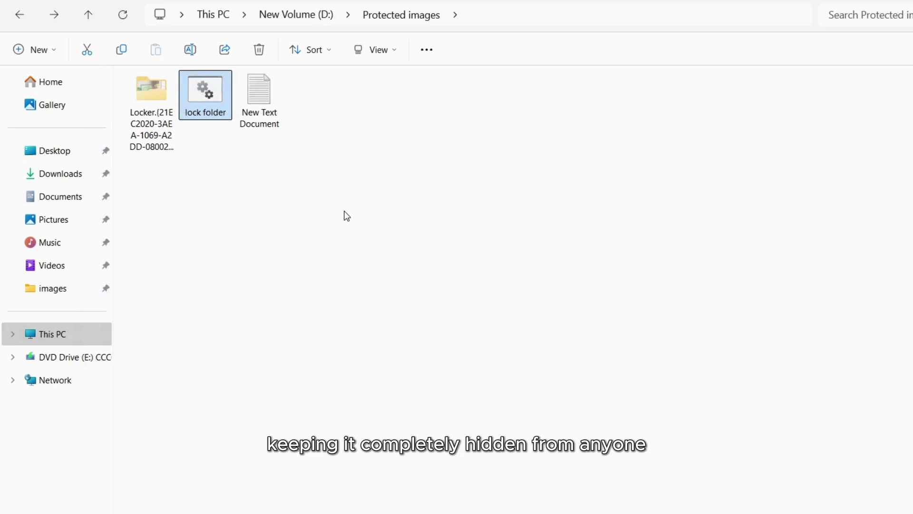